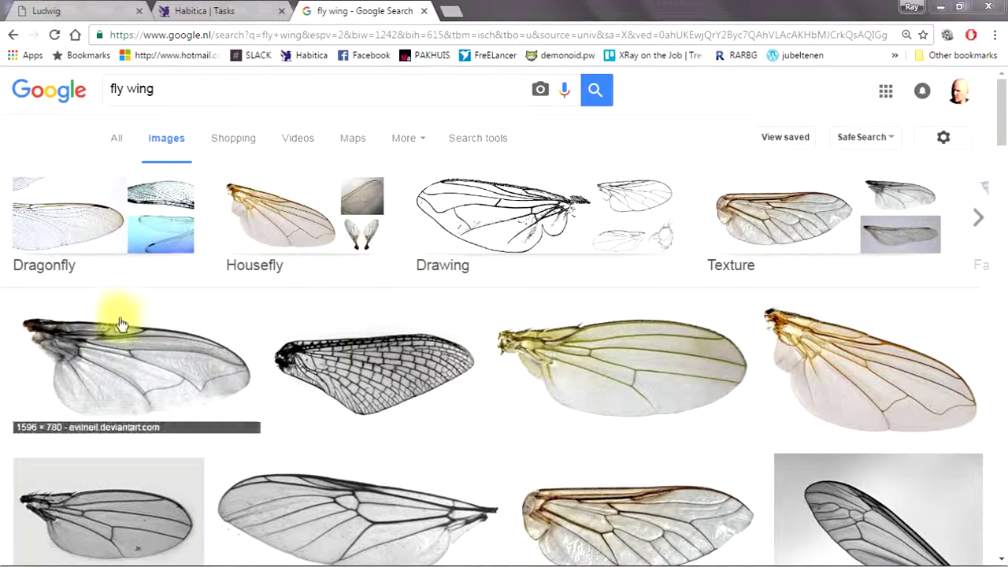
Open the large preview of the first fly wing result, 'Fly Wing by evilneil on DeviantArt'
left_click(141, 349)
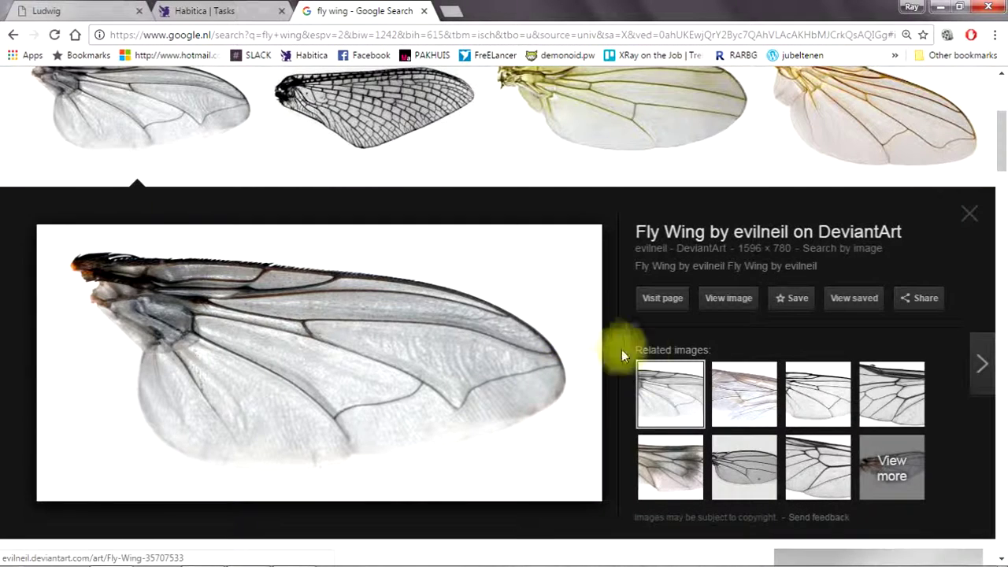
Download the full-size wing image as fly_wing_by_evilneil.jpg into DATA (D:) > _DEFAULT_PROJECT > tex
left_click(730, 307)
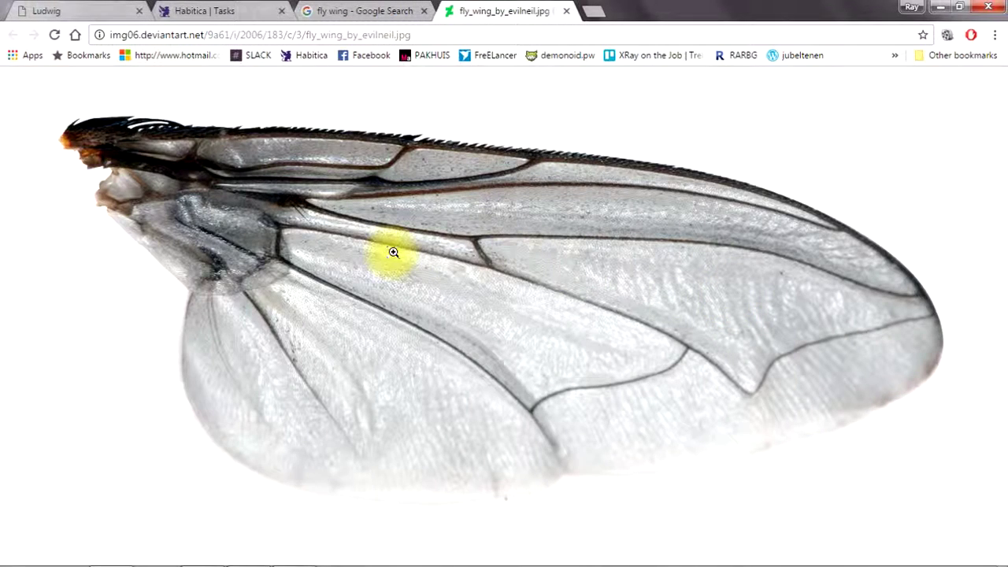
right_click(394, 252)
left_click(450, 284)
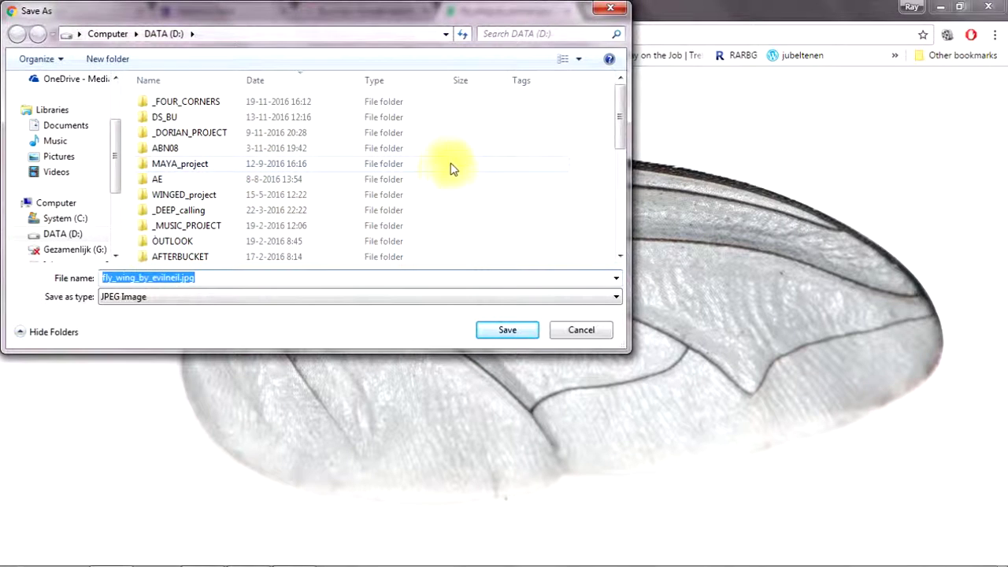
left_click(485, 160)
scroll(487, 163, "down", 3)
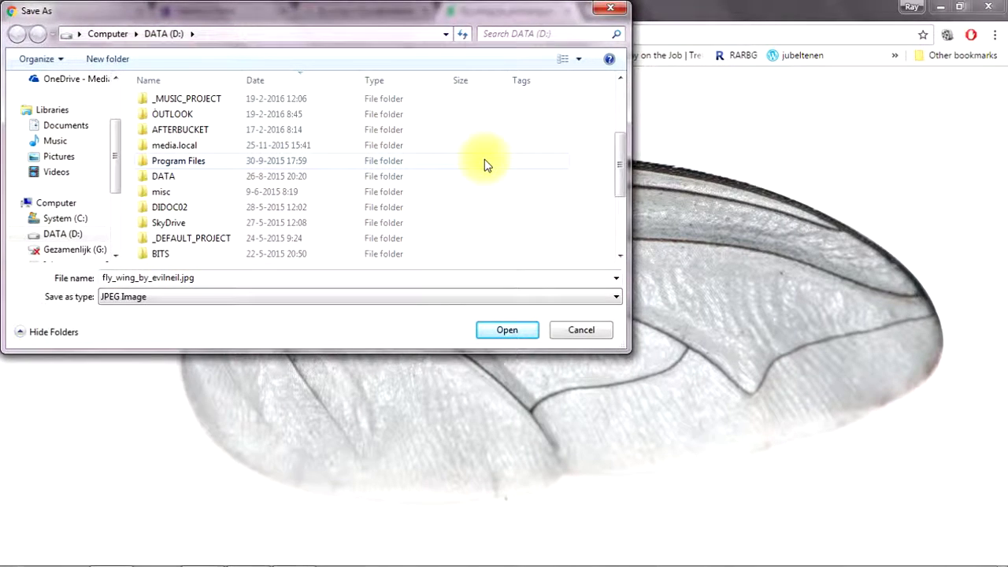
double_click(226, 238)
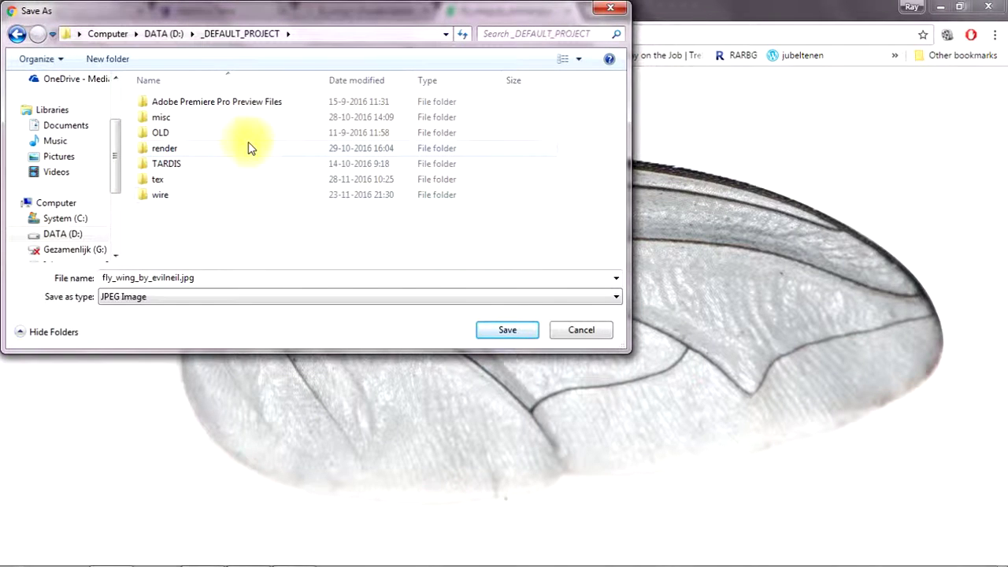
double_click(159, 181)
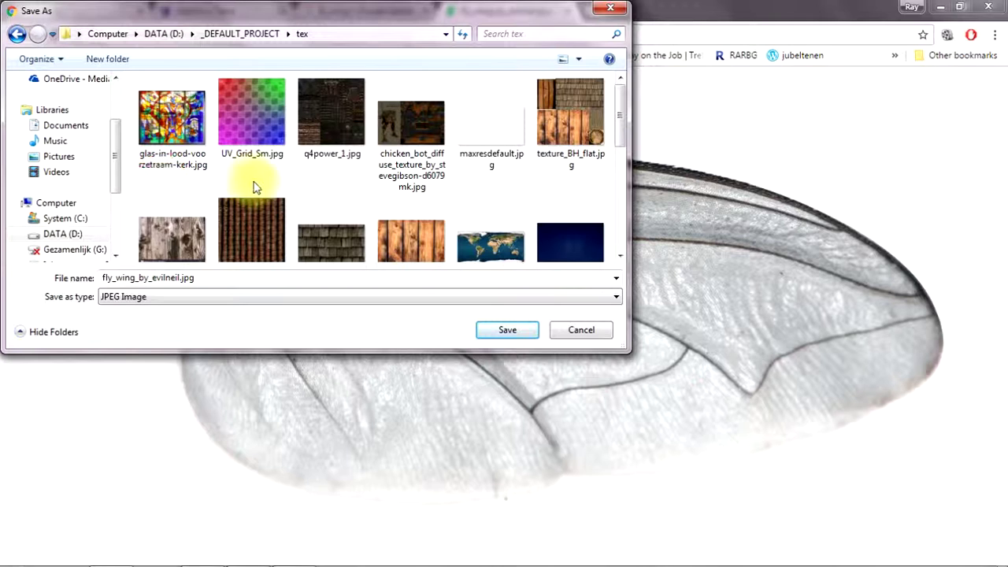
left_click_drag(622, 131, 635, 228)
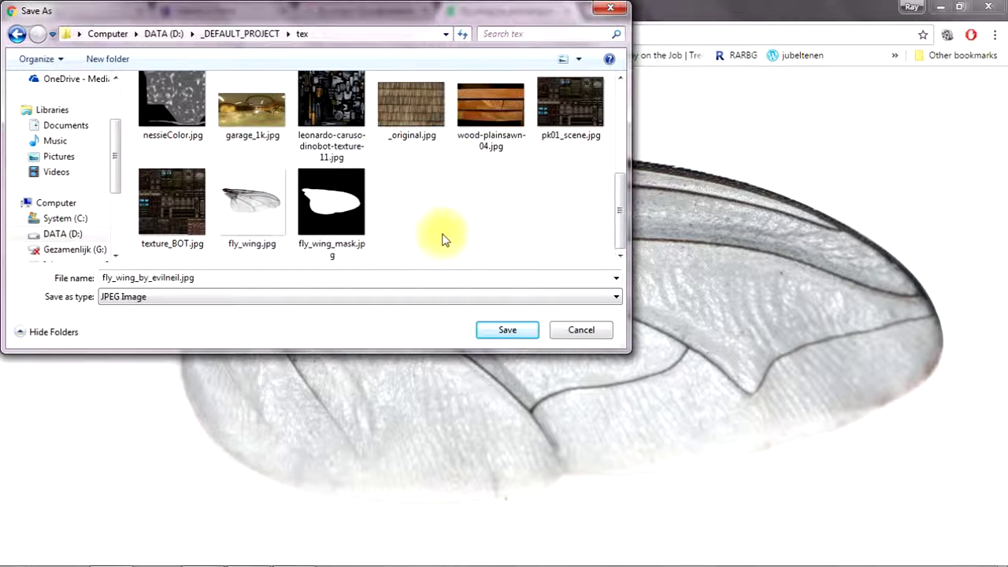
left_click(505, 331)
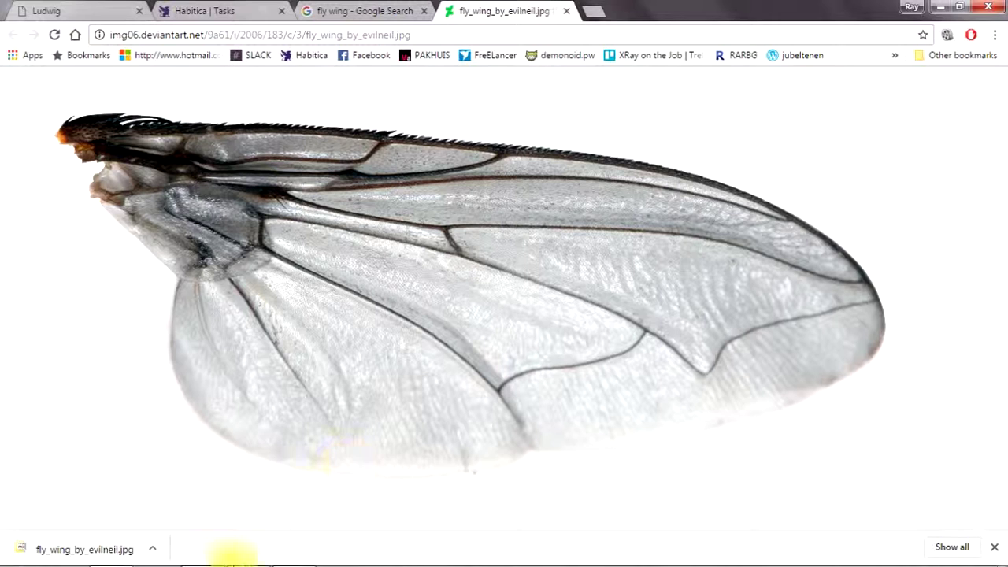
Switch to Photoshop and open fly_wing_by_evilneil.jpg from the tex folder
mouse_move(233, 561)
left_click(294, 552)
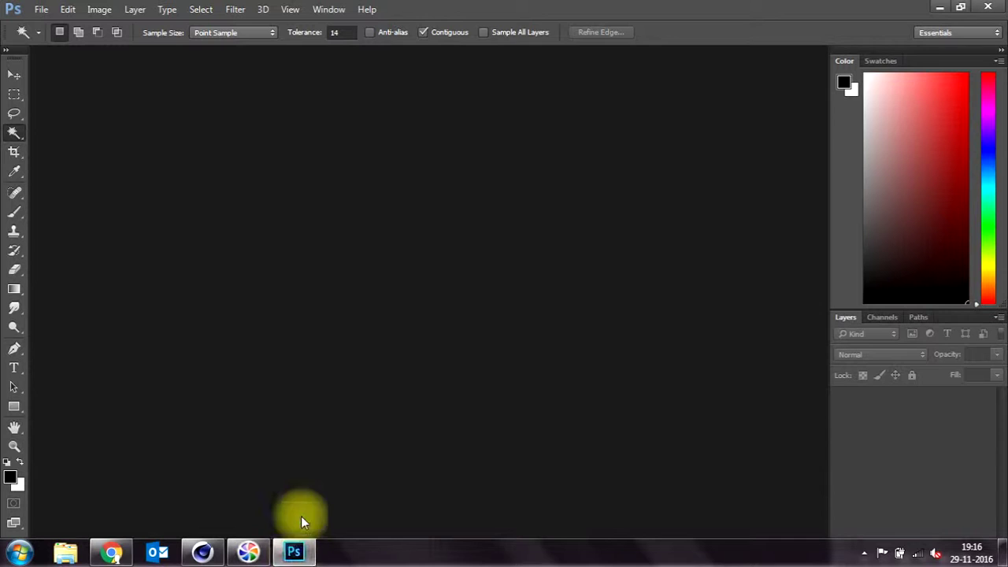
left_click(40, 9)
left_click(56, 40)
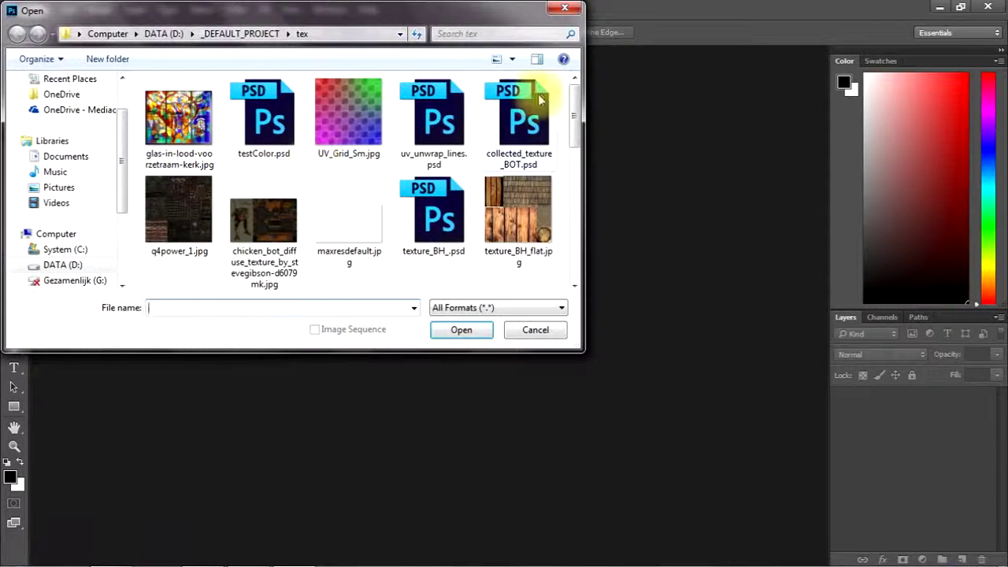
left_click_drag(575, 126, 595, 263)
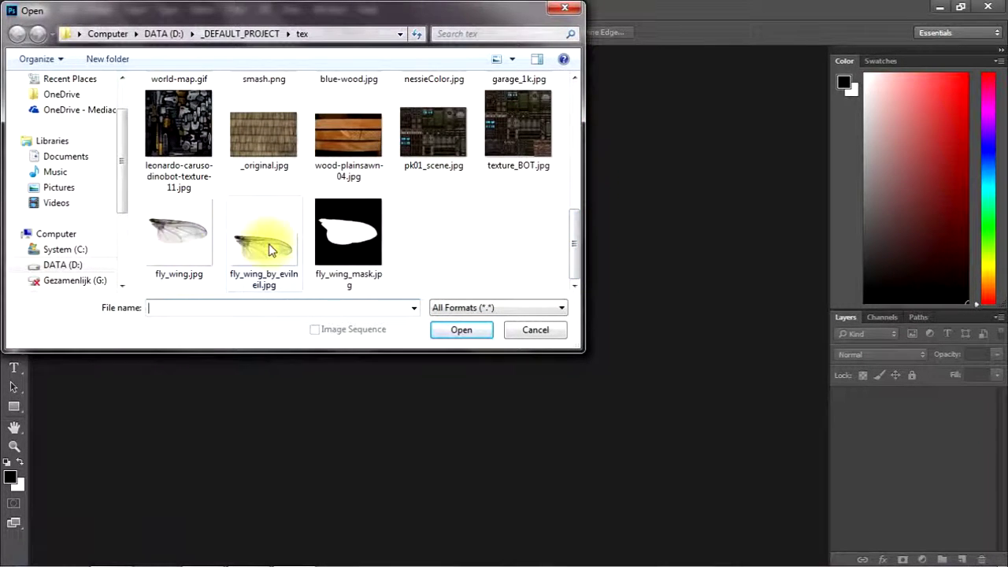
left_click(292, 261)
left_click(462, 330)
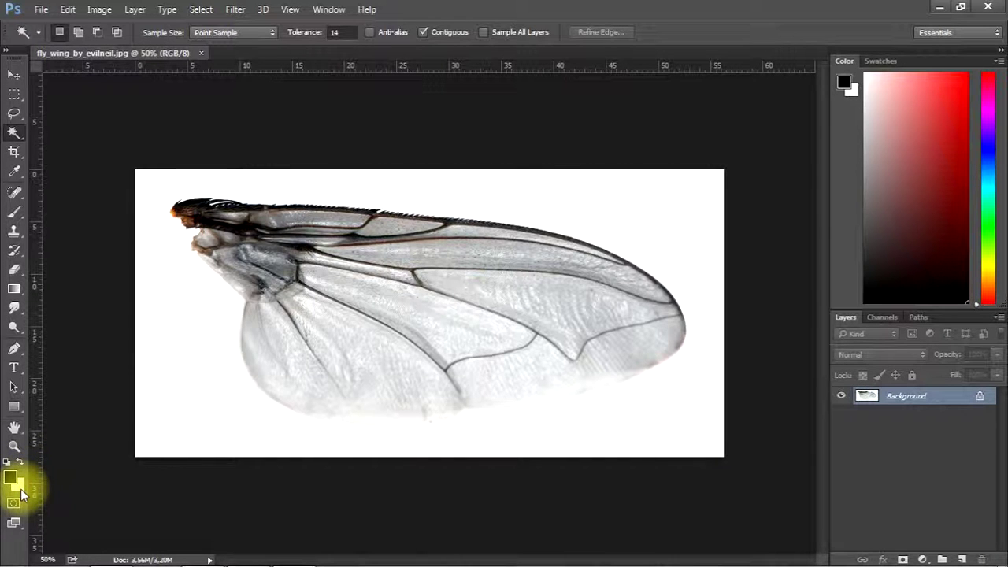
Set the Canvas Size to pixels with height 1596, making a 1596 × 1596 square
left_click(108, 14)
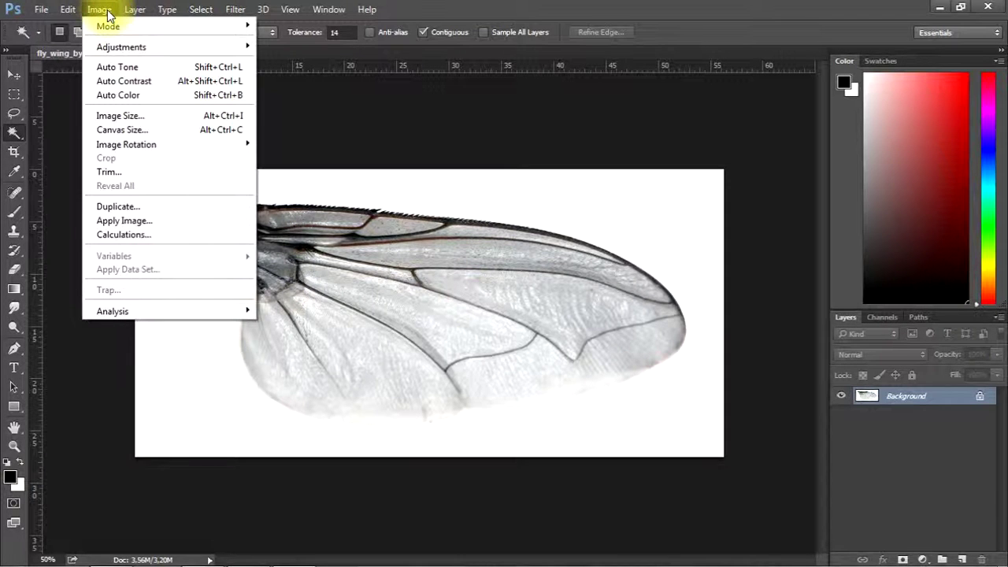
left_click(120, 129)
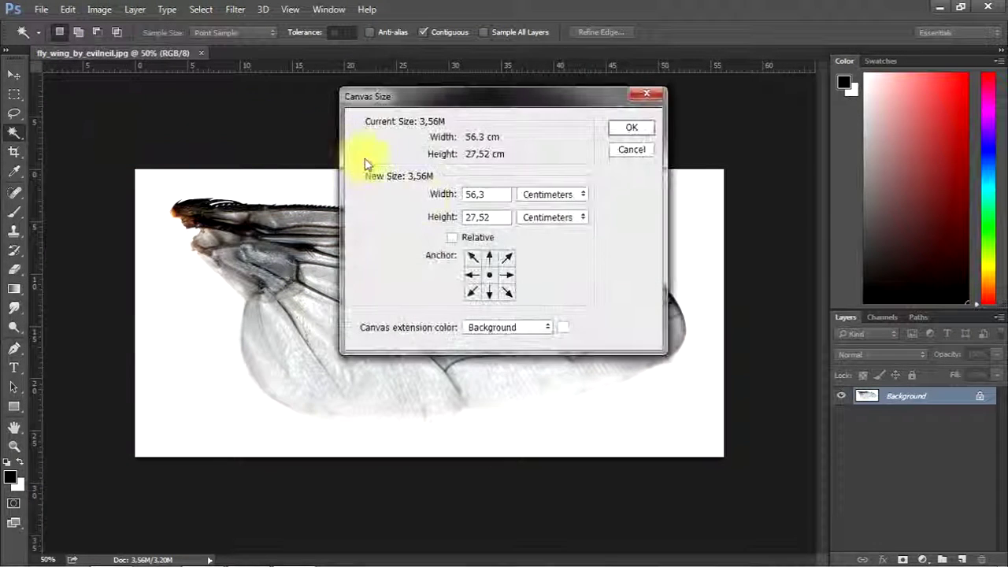
left_click(549, 203)
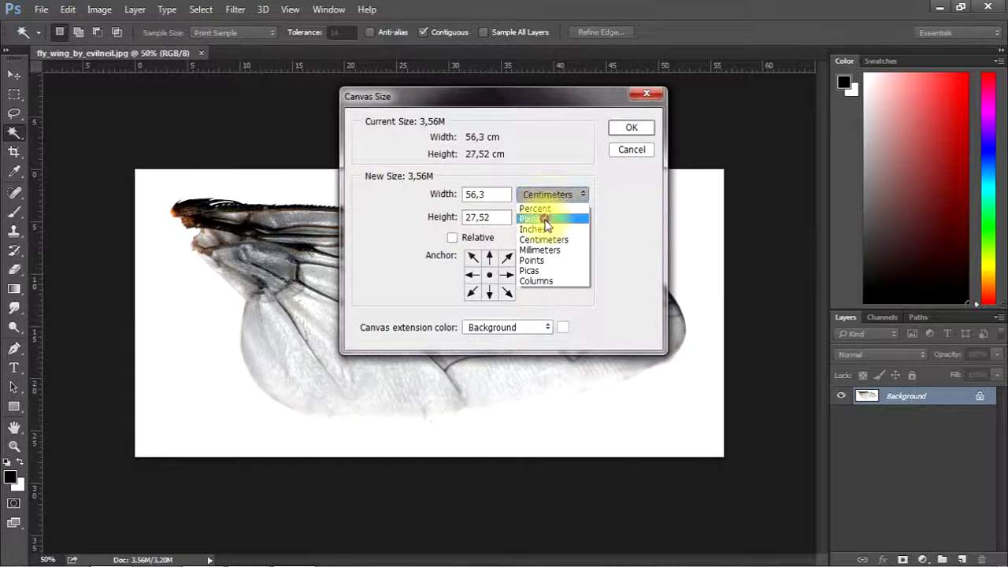
left_click(551, 219)
left_click_drag(501, 222, 445, 222)
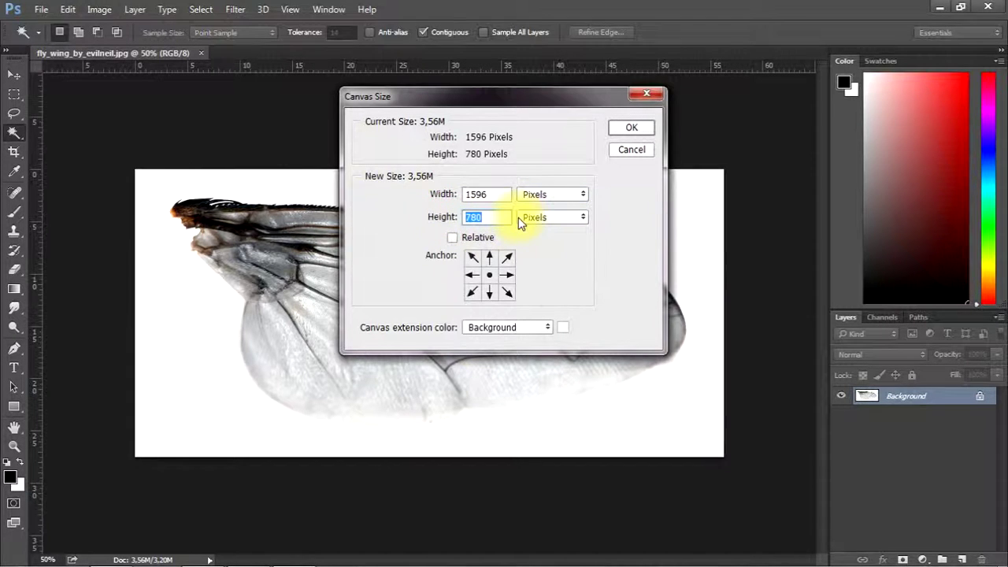
type("15")
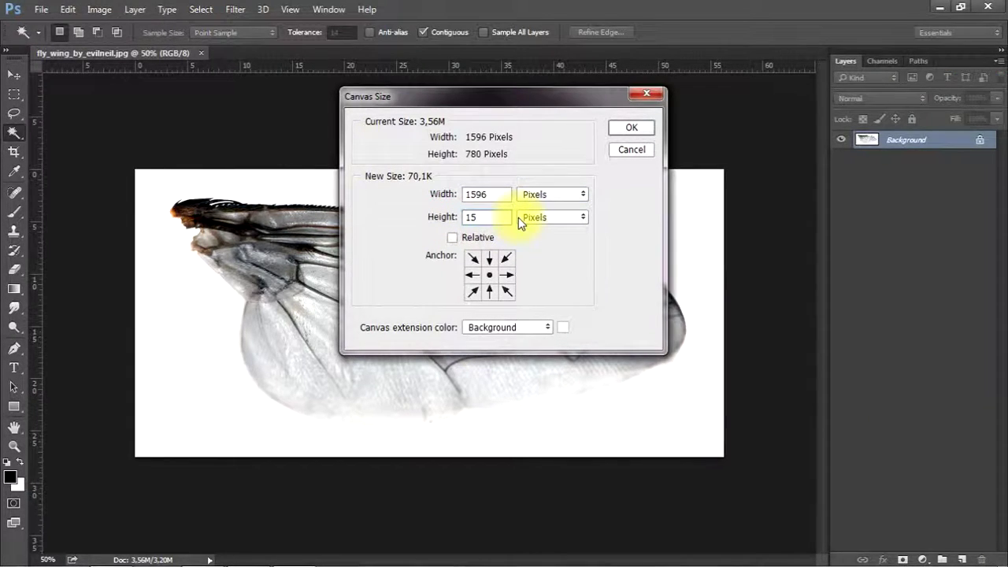
type("96")
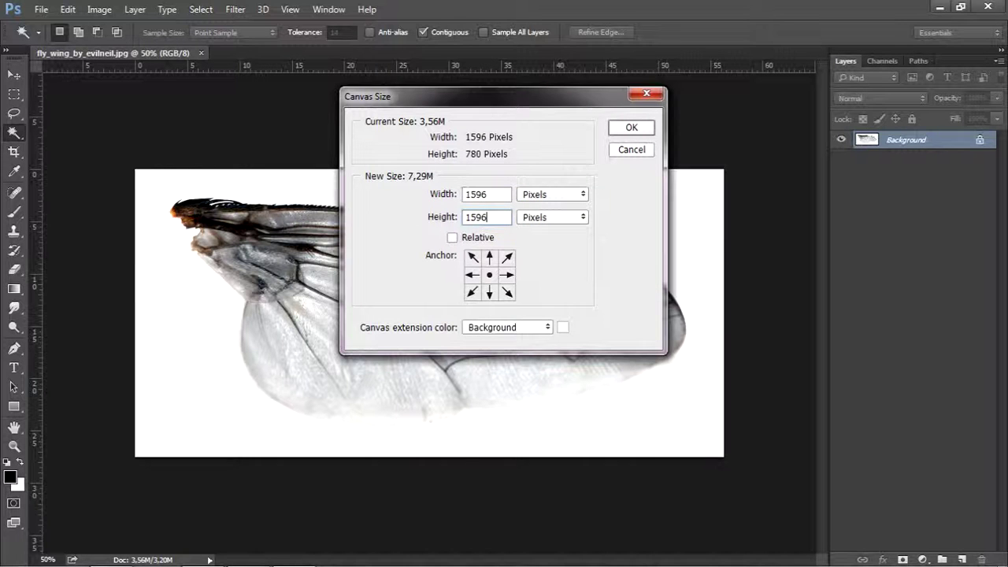
key("Return")
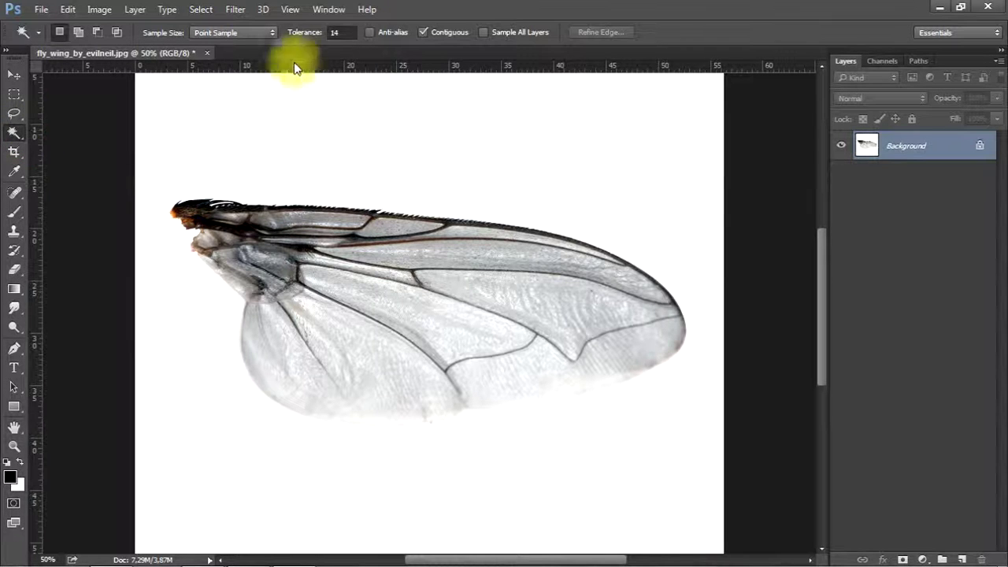
With Magic Wand tolerance 14, select the white background around the wing
double_click(340, 32)
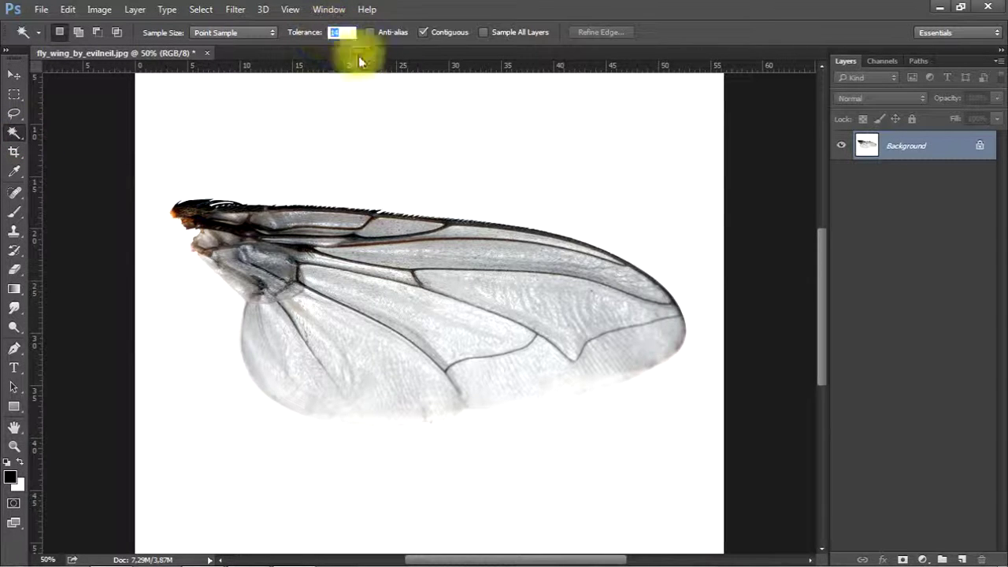
left_click(506, 207)
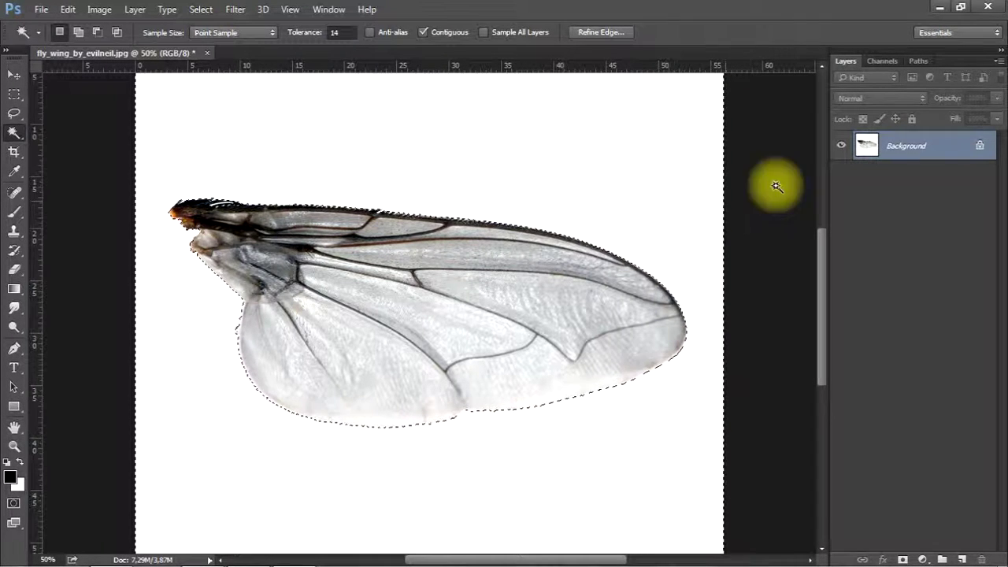
Add a new empty Layer 1 from the Layers panel menu
left_click(999, 69)
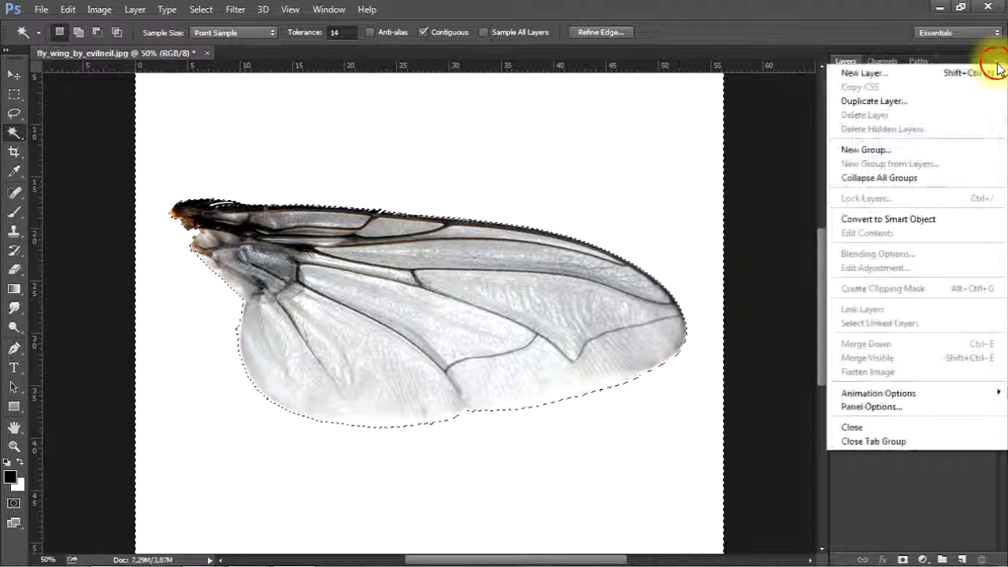
left_click(939, 71)
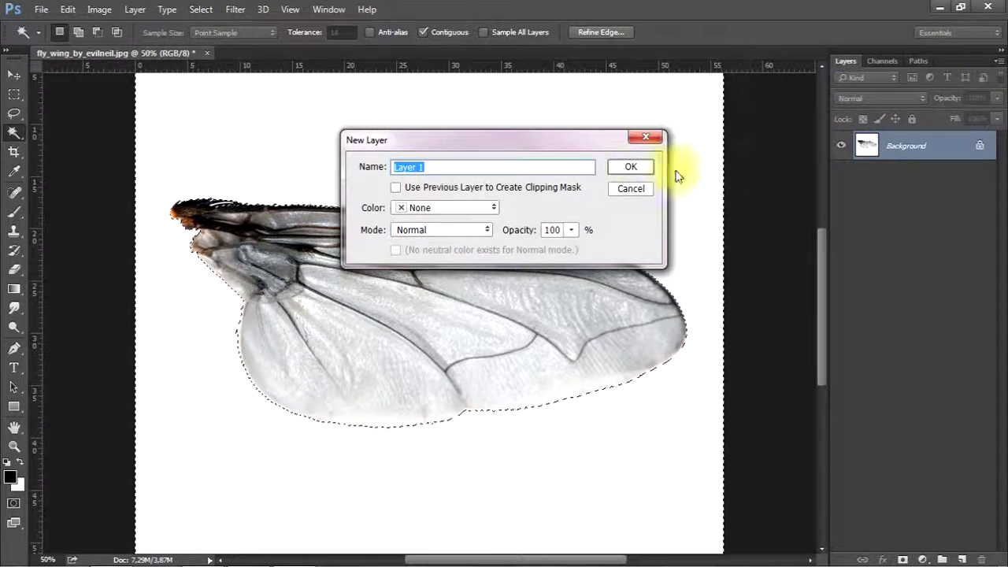
left_click(631, 167)
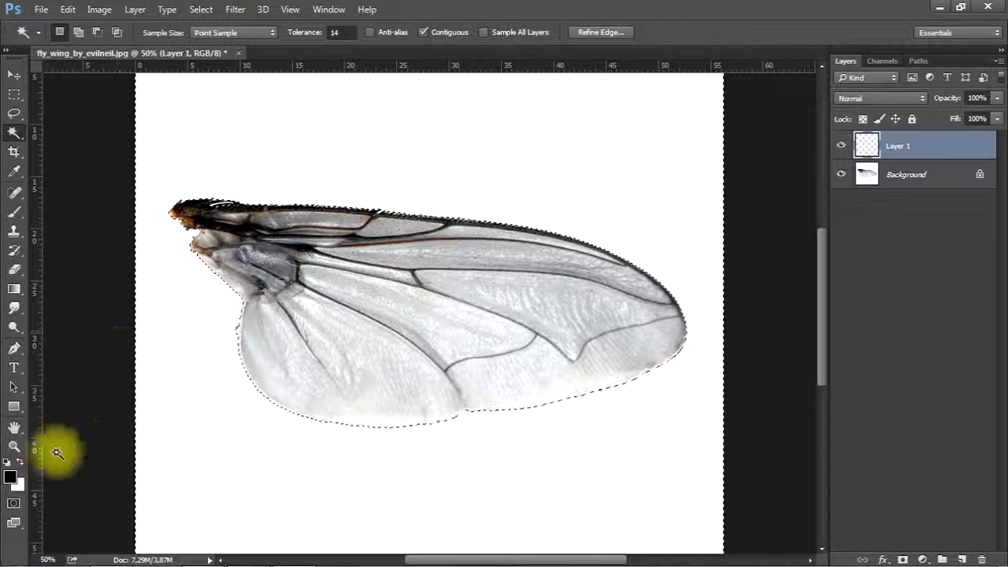
Fill the selection around the wing with the black foreground colour on Layer 1
left_click(67, 10)
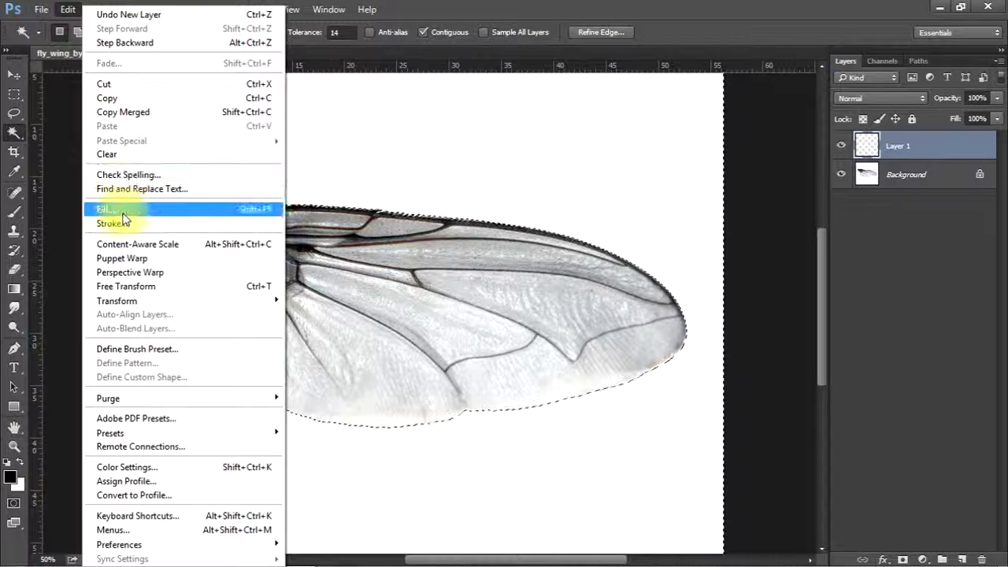
left_click(122, 211)
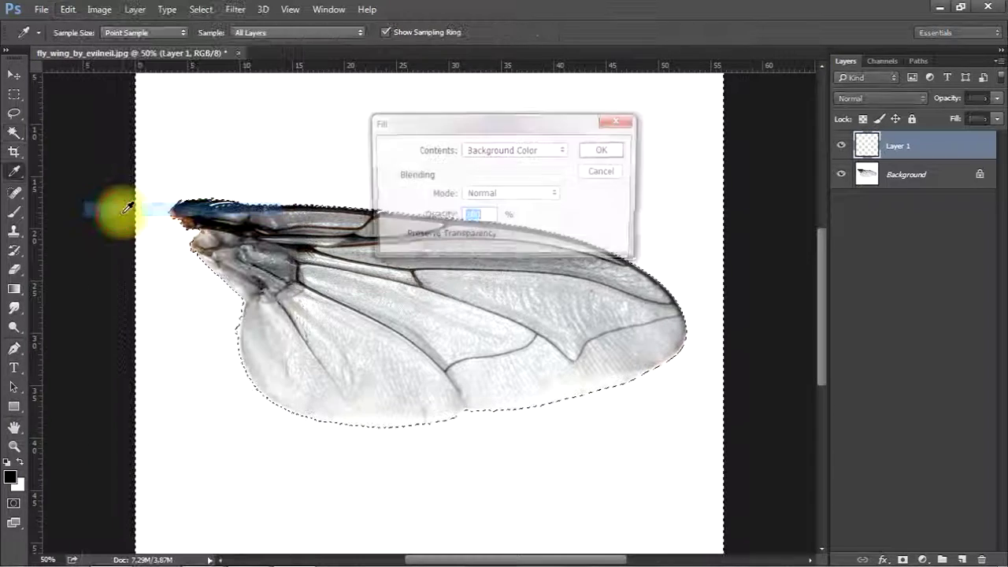
left_click(529, 156)
left_click(540, 164)
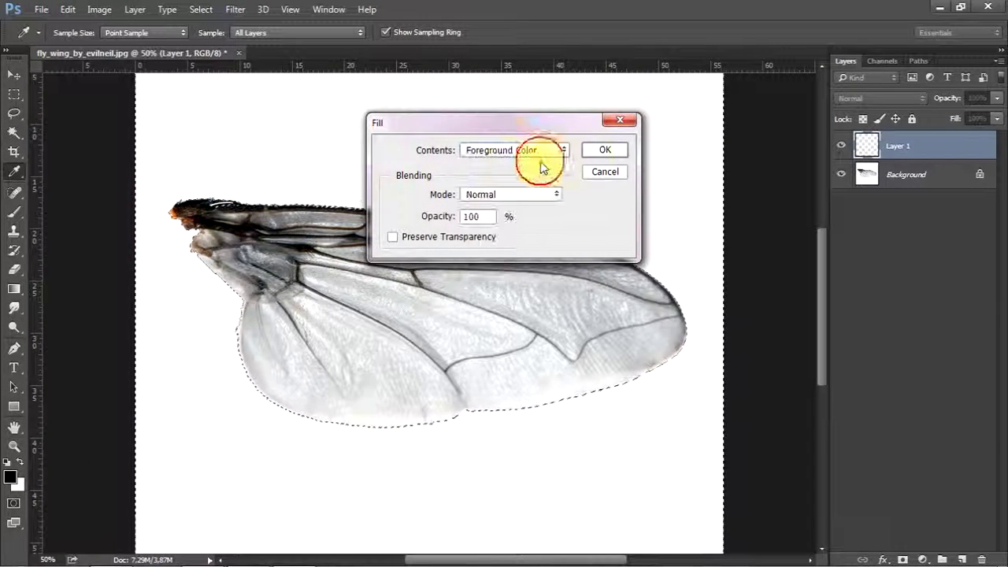
left_click(604, 148)
key("w")
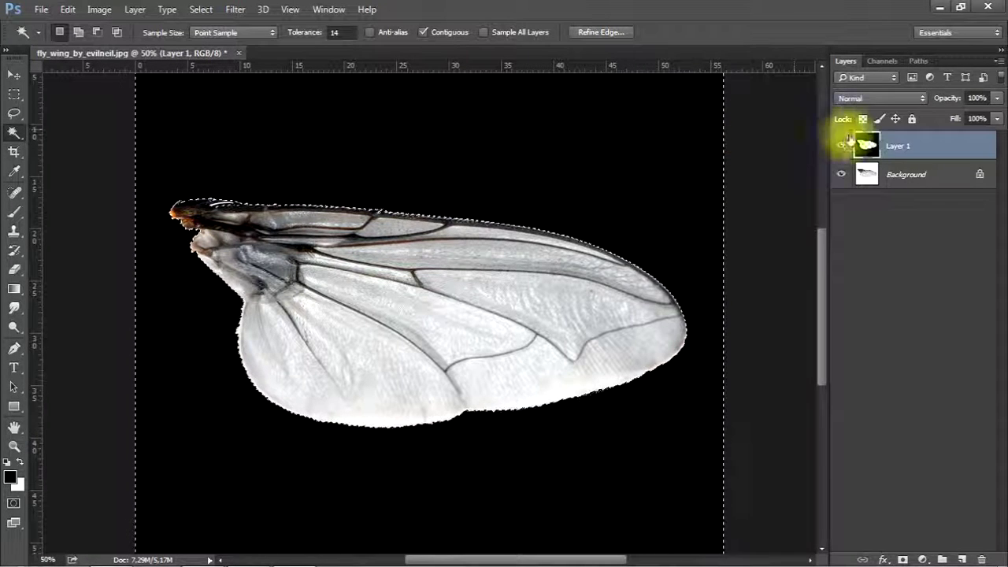
Add a new empty Layer 2 from the Layers panel menu
left_click(1000, 61)
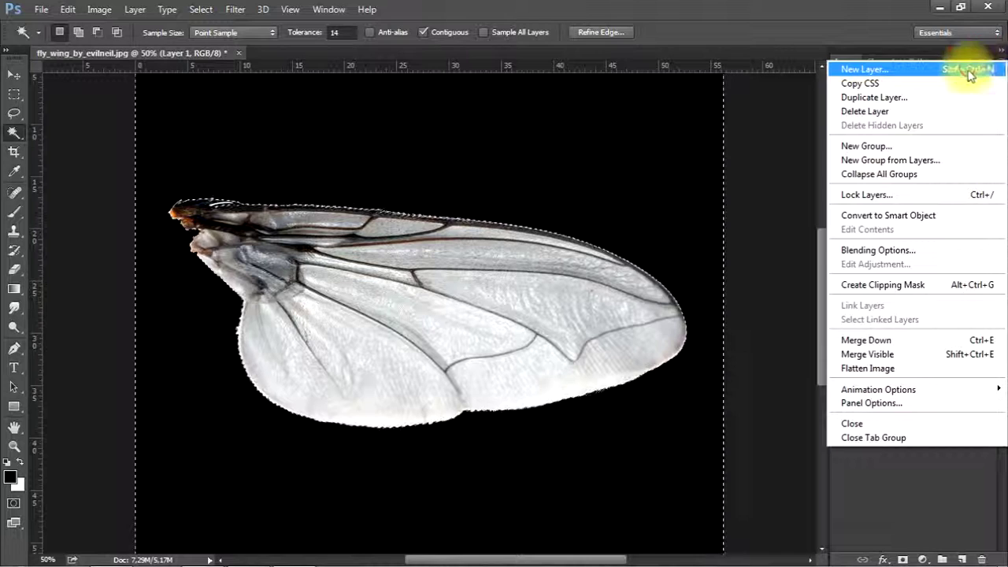
left_click(972, 68)
left_click(641, 173)
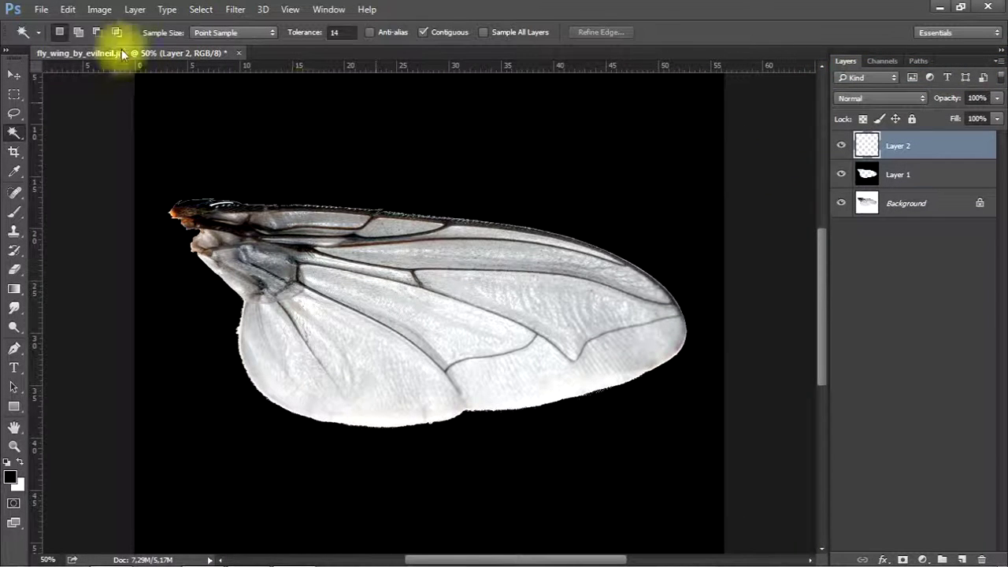
Fill Layer 2 with the white background colour and move it below Layer 1
left_click(67, 13)
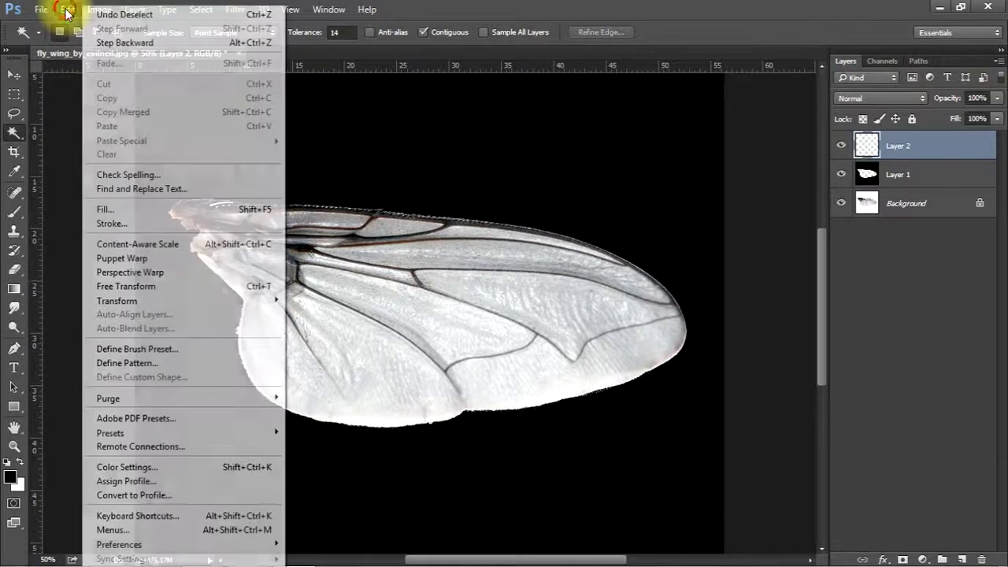
left_click(113, 204)
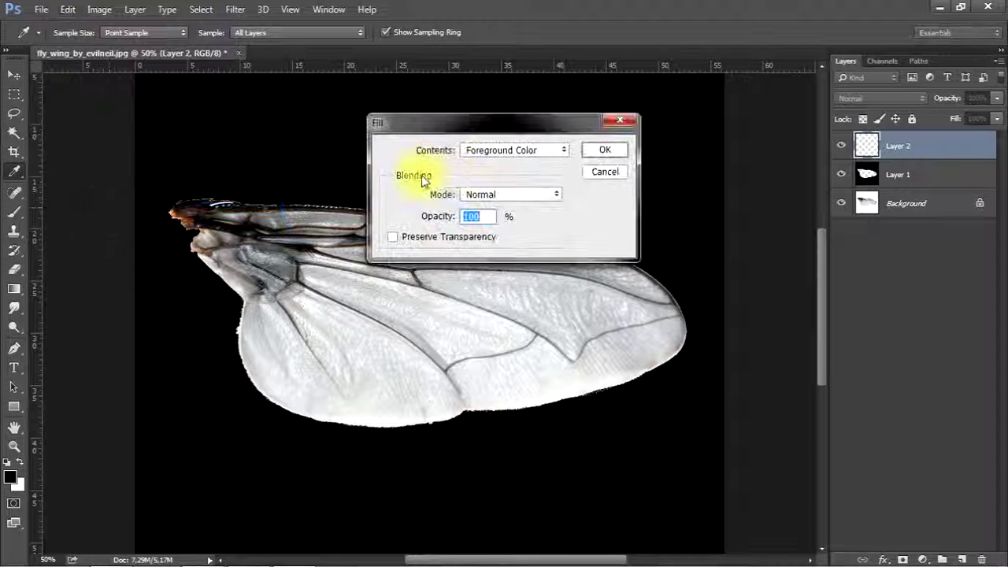
left_click(539, 150)
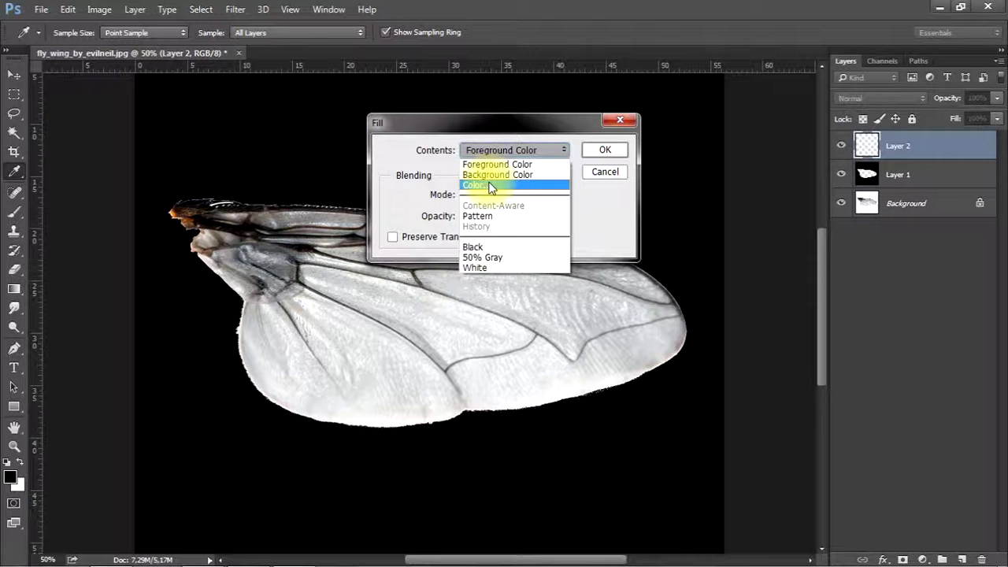
left_click(498, 175)
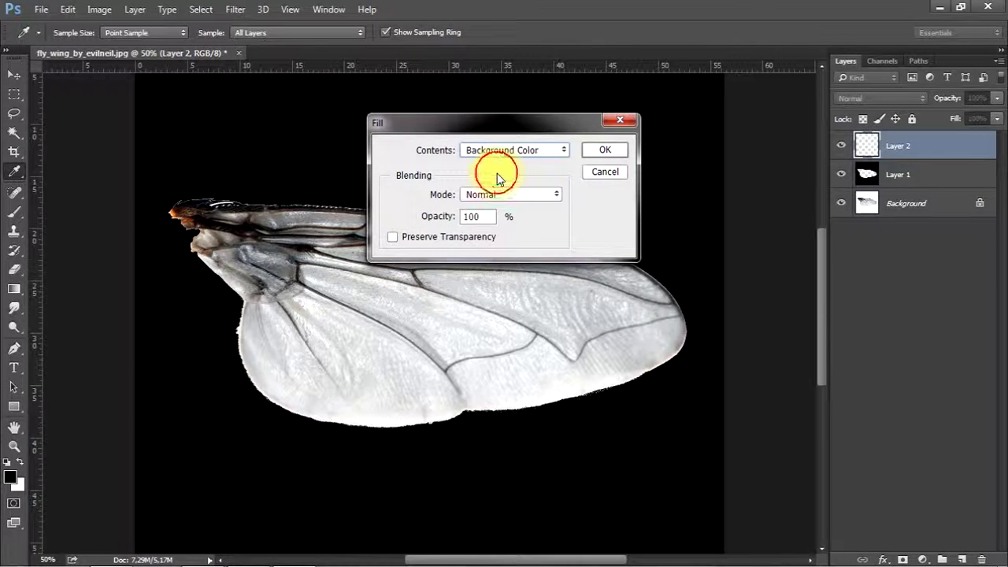
left_click(600, 151)
key("w")
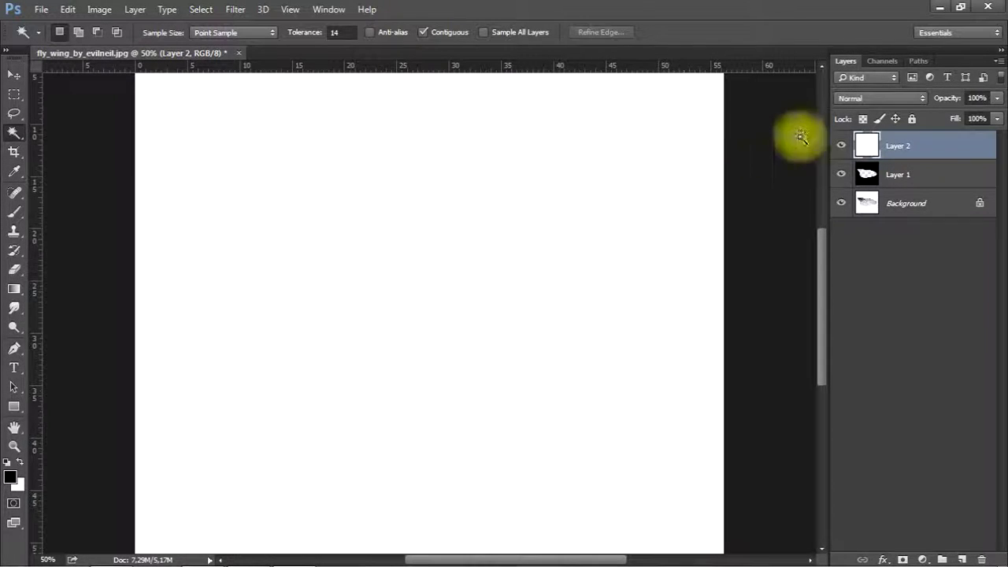
left_click_drag(911, 139, 923, 180)
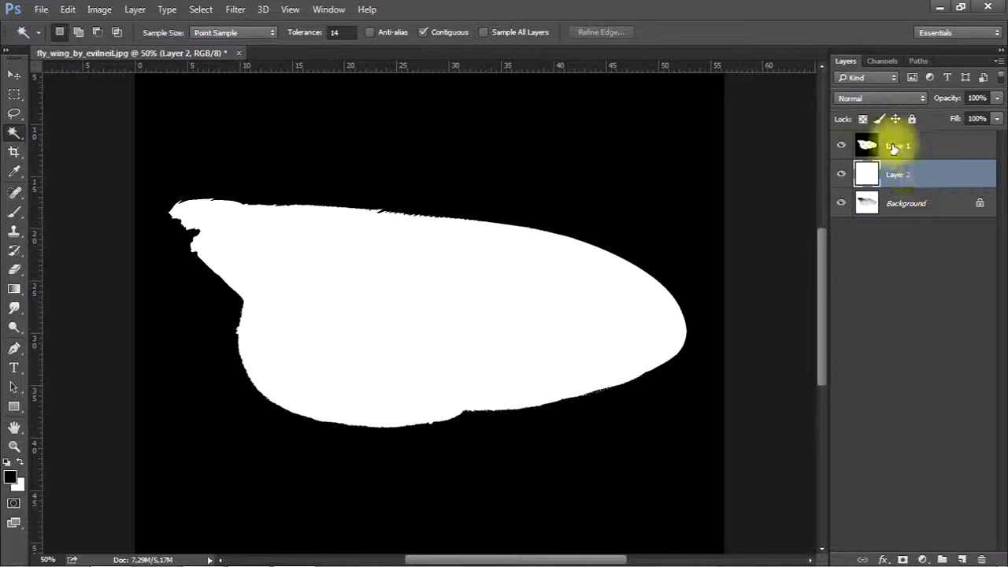
Save the mask as JPEG fly_wing_mask.jpg, replacing the existing file with default JPEG options
left_click(41, 9)
left_click(61, 174)
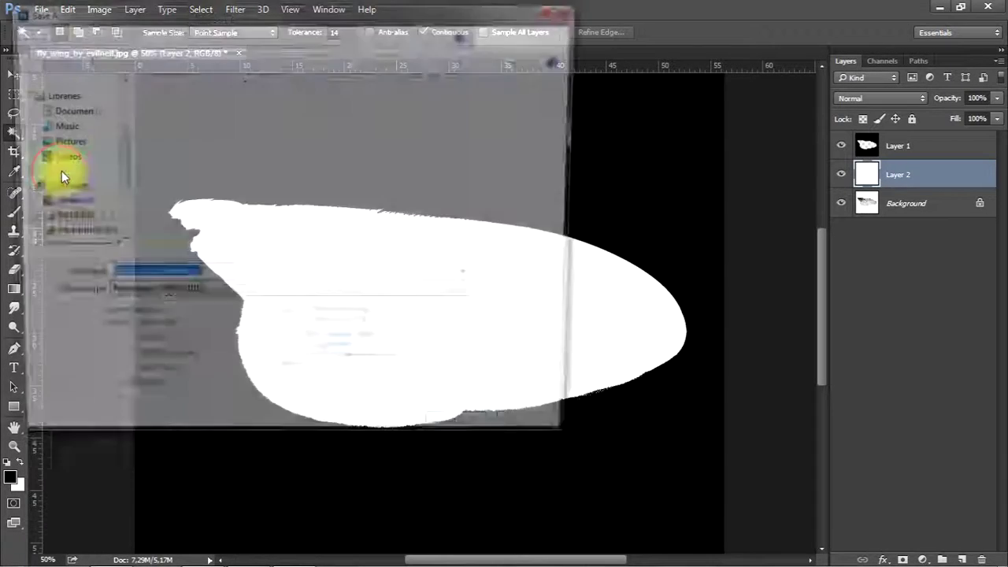
left_click(211, 299)
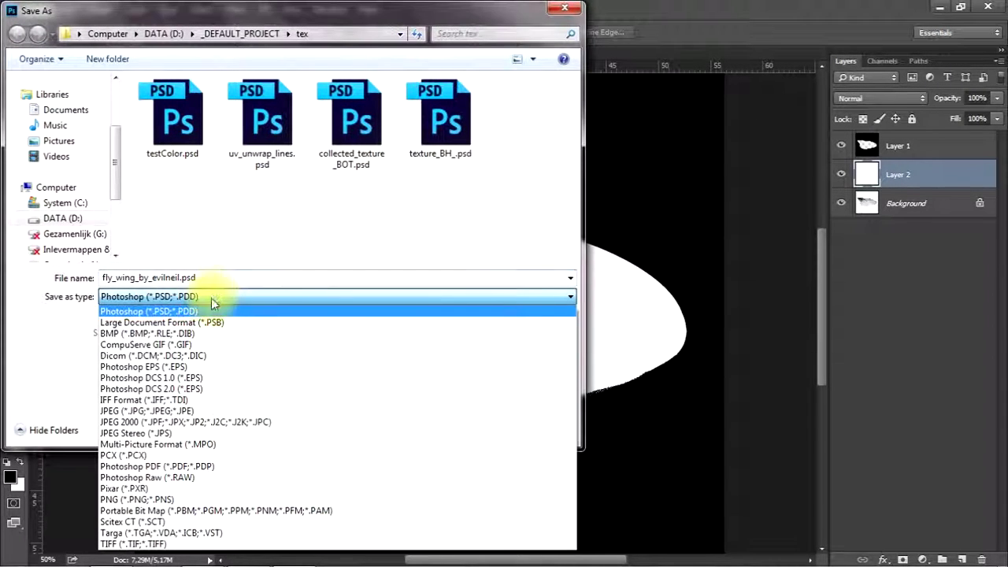
left_click(182, 409)
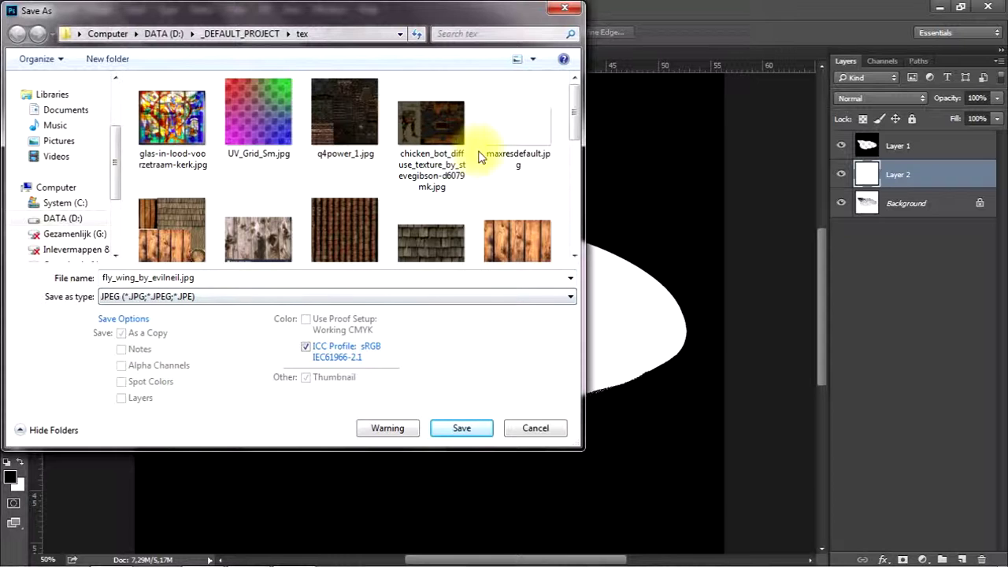
left_click_drag(575, 124, 584, 229)
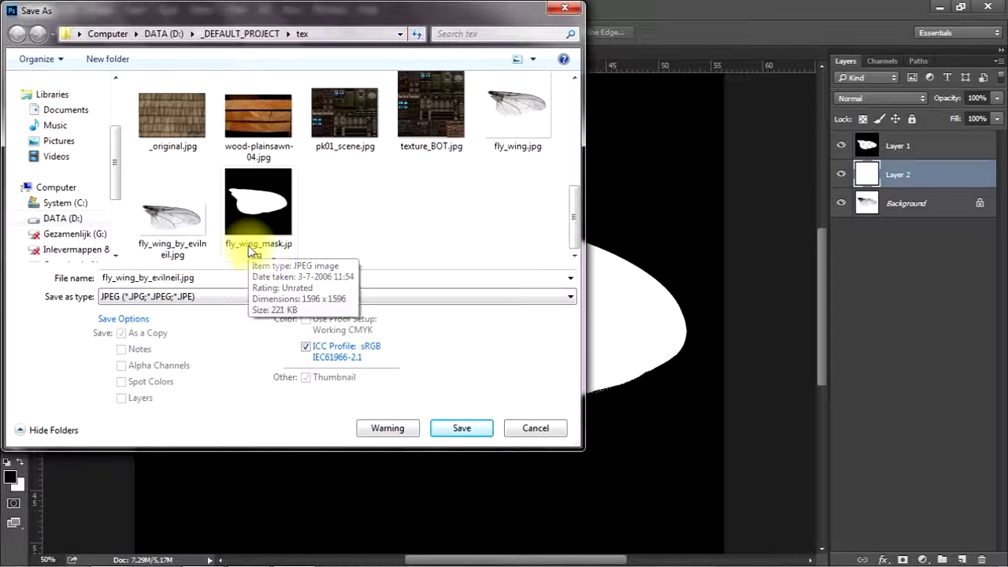
left_click(263, 208)
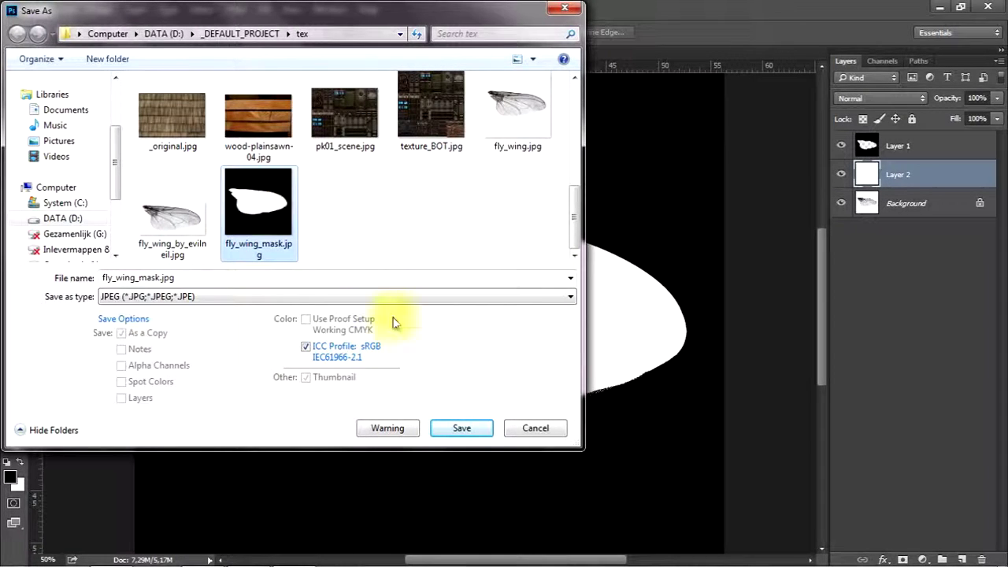
left_click(449, 426)
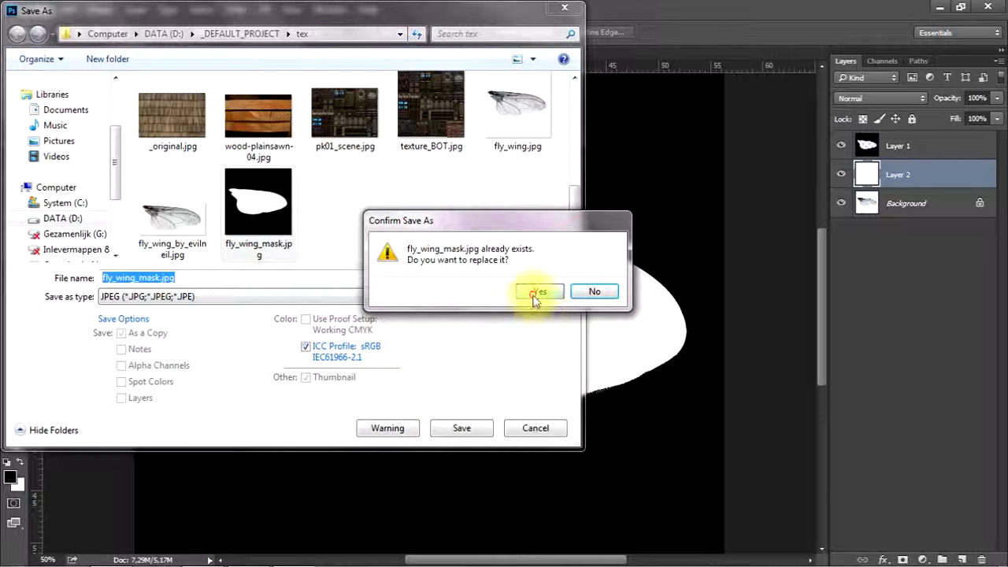
left_click(535, 298)
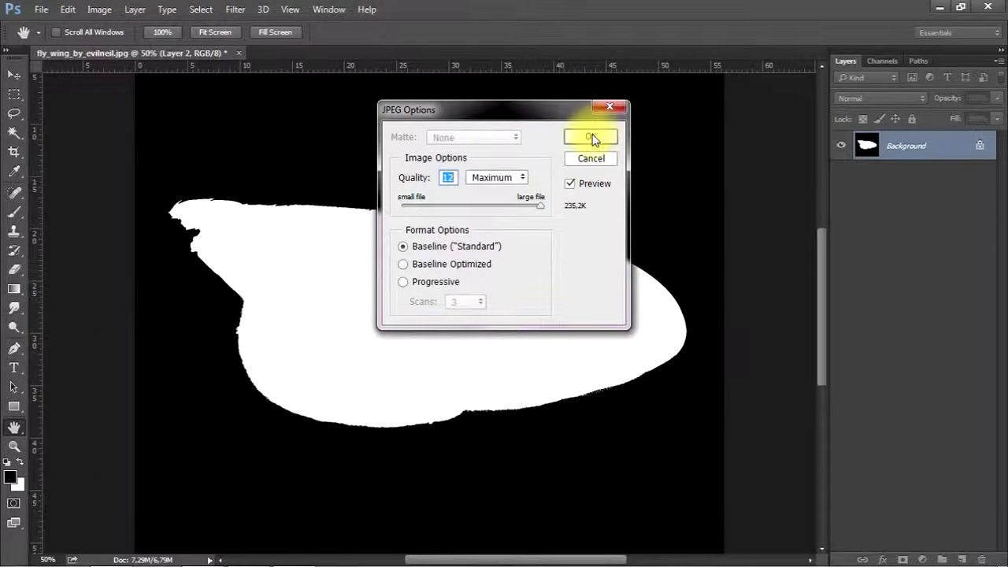
left_click(591, 138)
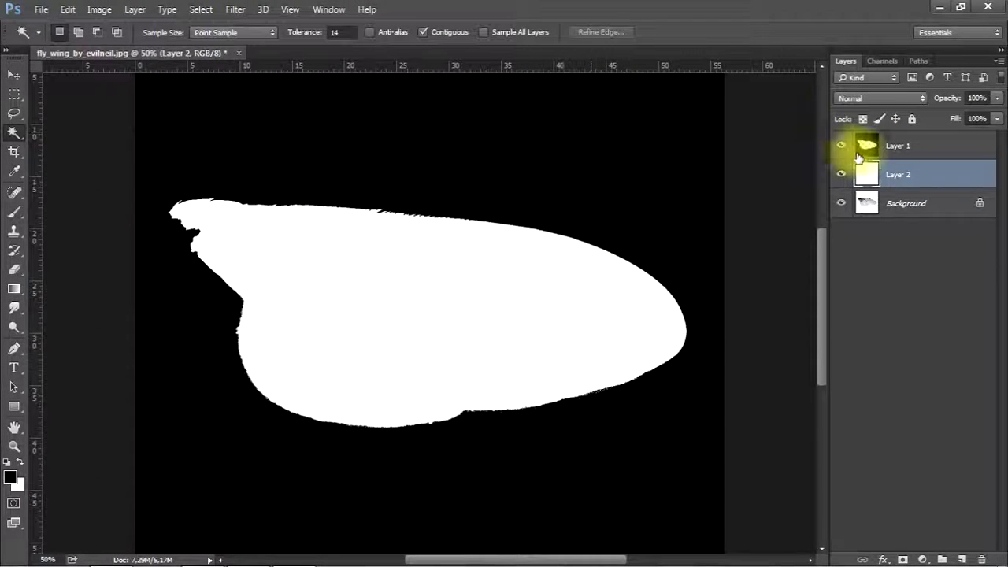
Hide Layers 1 and 2, then save the plain photo as JPEG fly_wing.jpg, replacing the old file
left_click(842, 146)
left_click(841, 175)
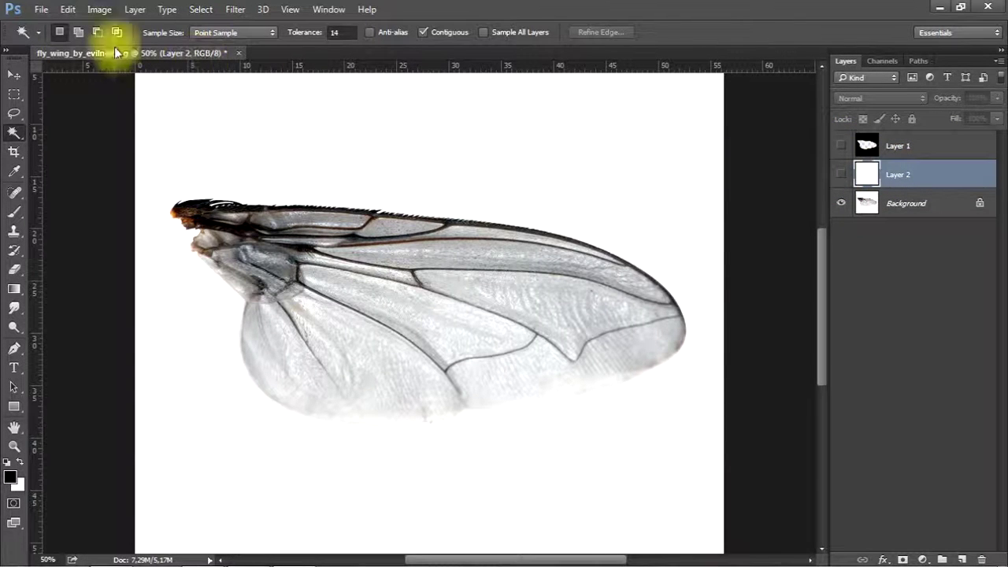
left_click(41, 9)
left_click(98, 174)
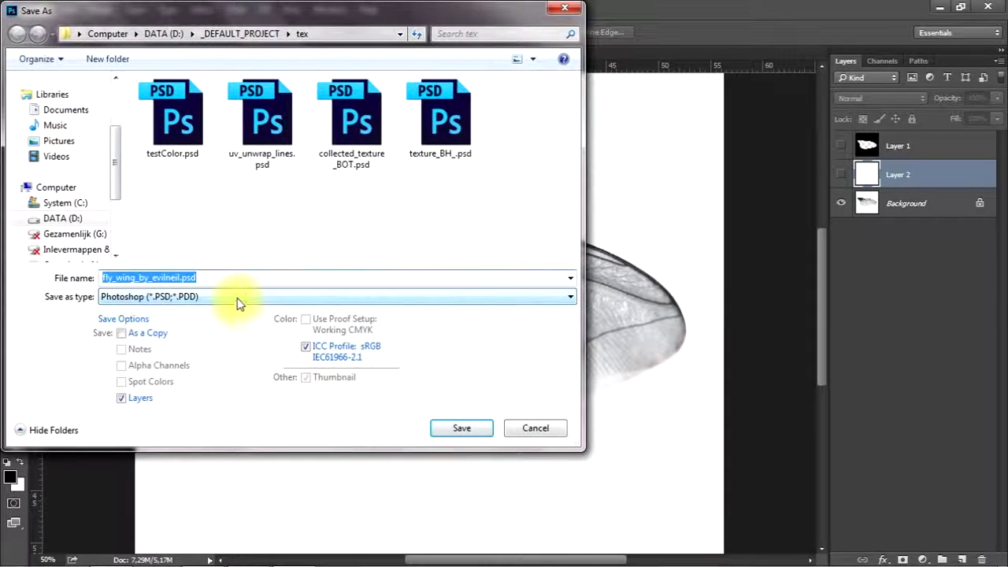
left_click(240, 305)
left_click(174, 414)
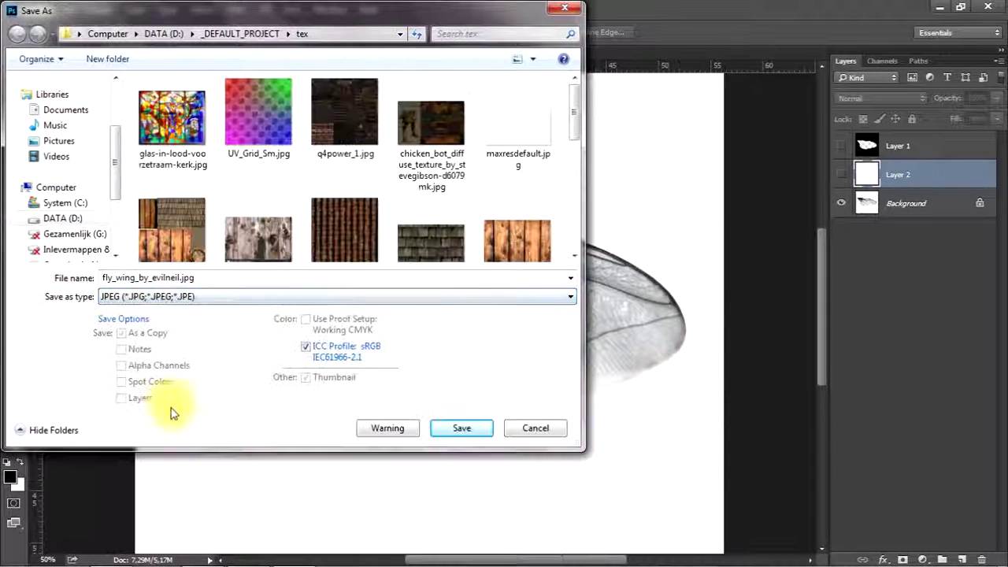
left_click_drag(572, 122, 576, 232)
left_click(515, 123)
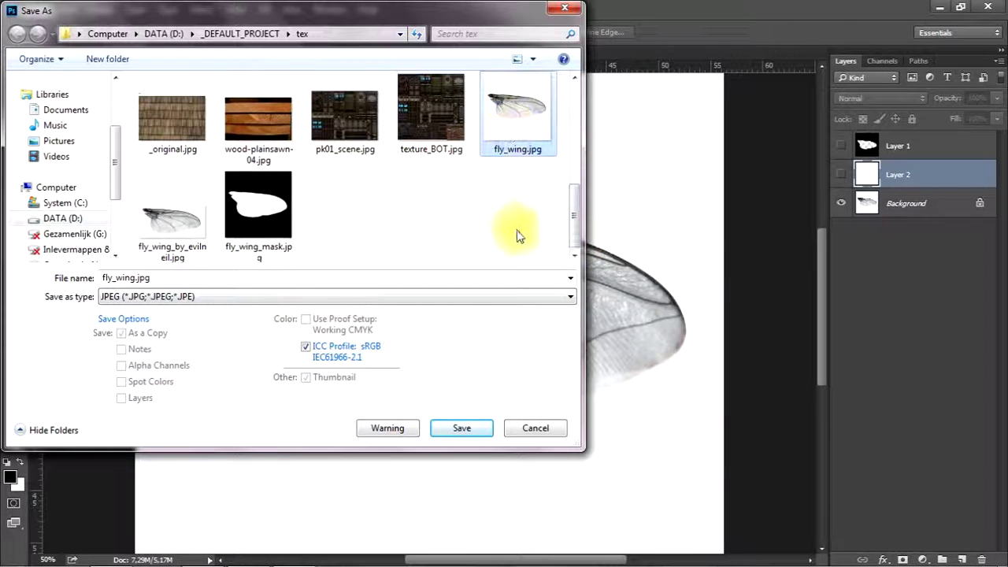
left_click(462, 430)
left_click(541, 292)
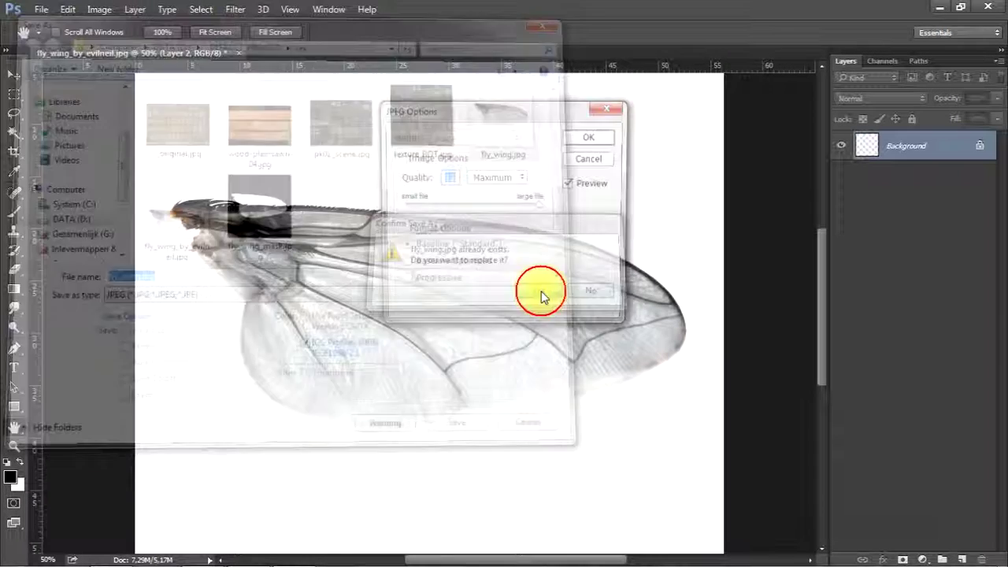
left_click(591, 137)
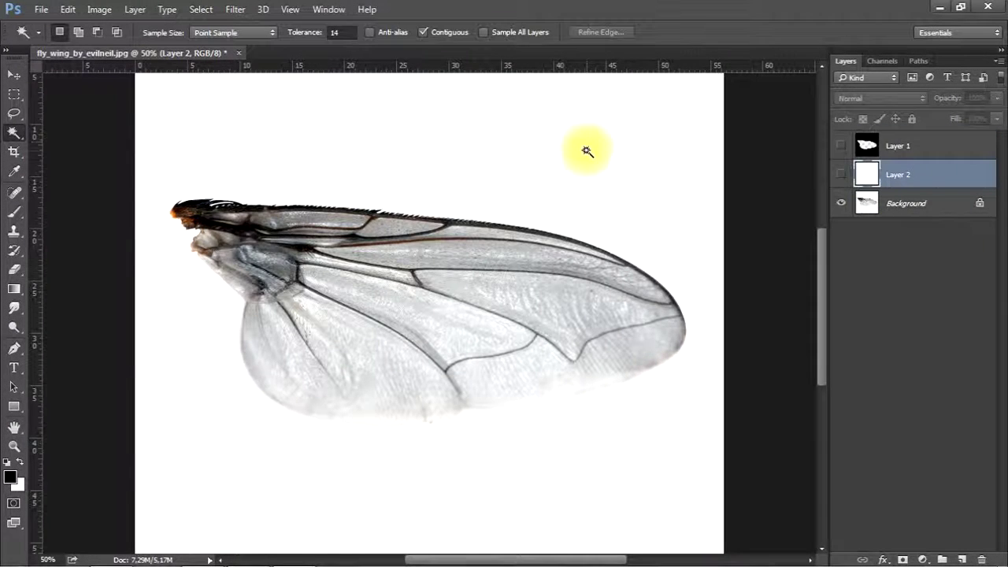